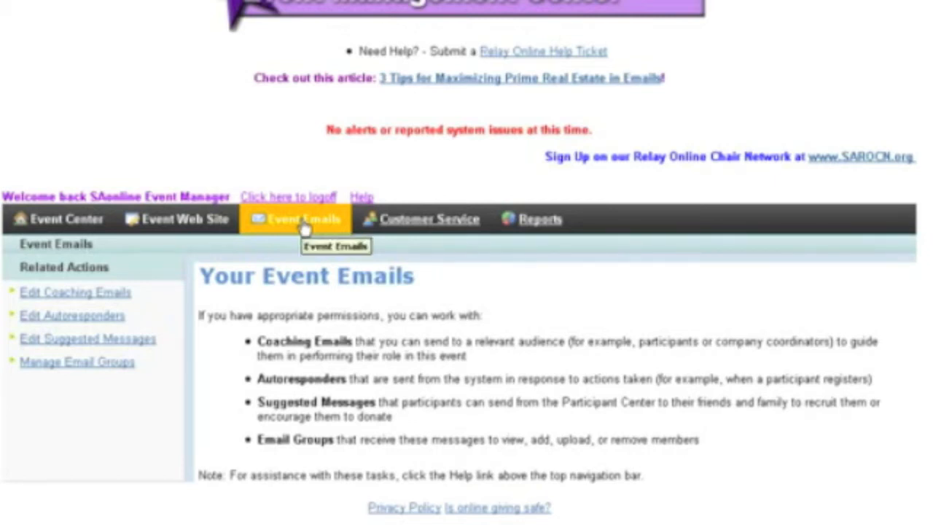
- Open the coaching emails and start a copy of the "Fundraising - End of Year (Tax Deductible Donations)" message
left_click(101, 300)
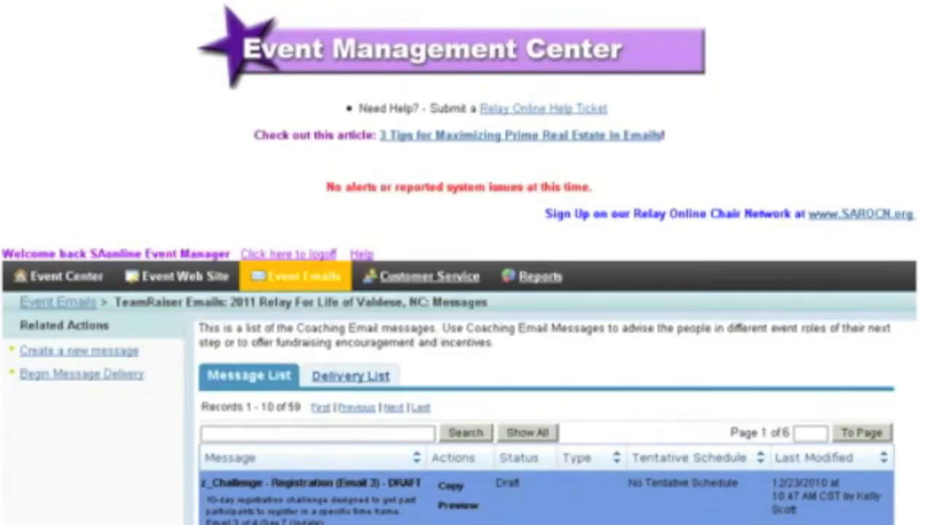
scroll(466, 292, "down", 3)
scroll(467, 292, "down", 3)
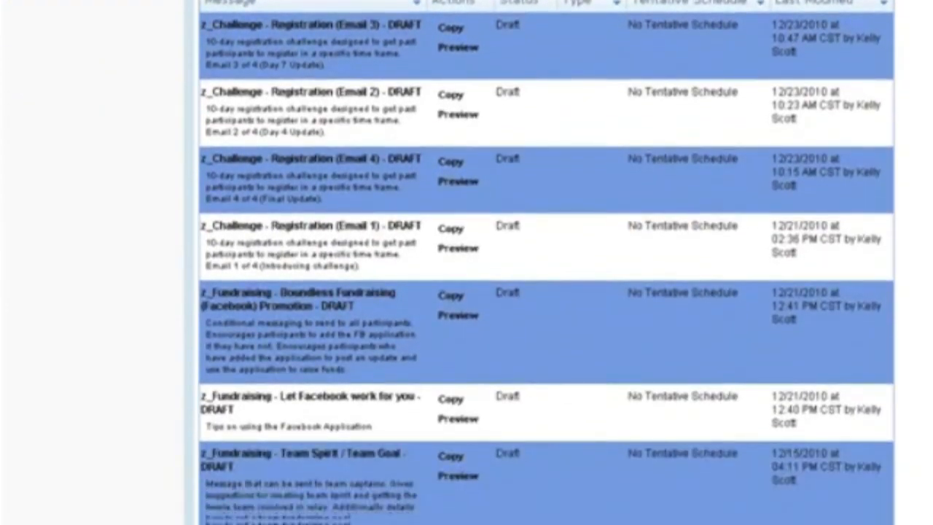
scroll(547, 292, "down", 3)
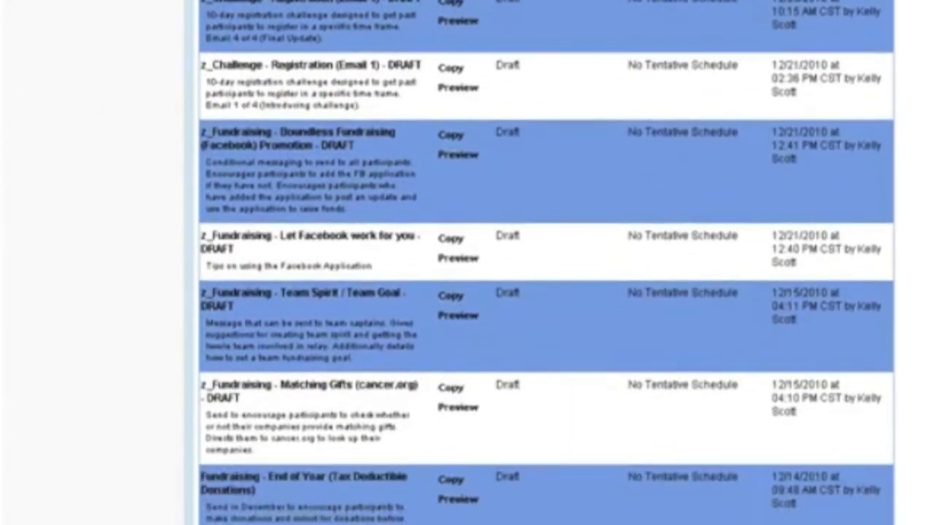
scroll(546, 292, "down", 1)
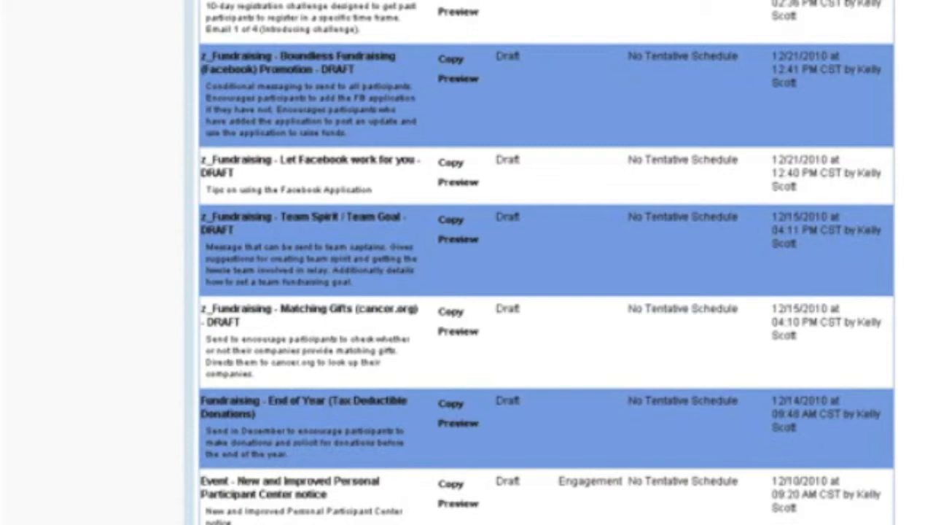
scroll(547, 292, "down", 1)
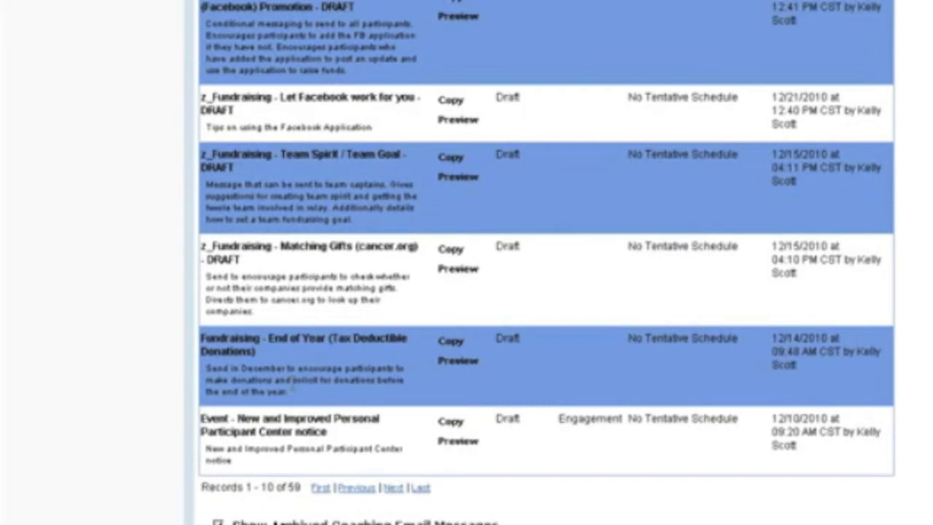
left_click(452, 342)
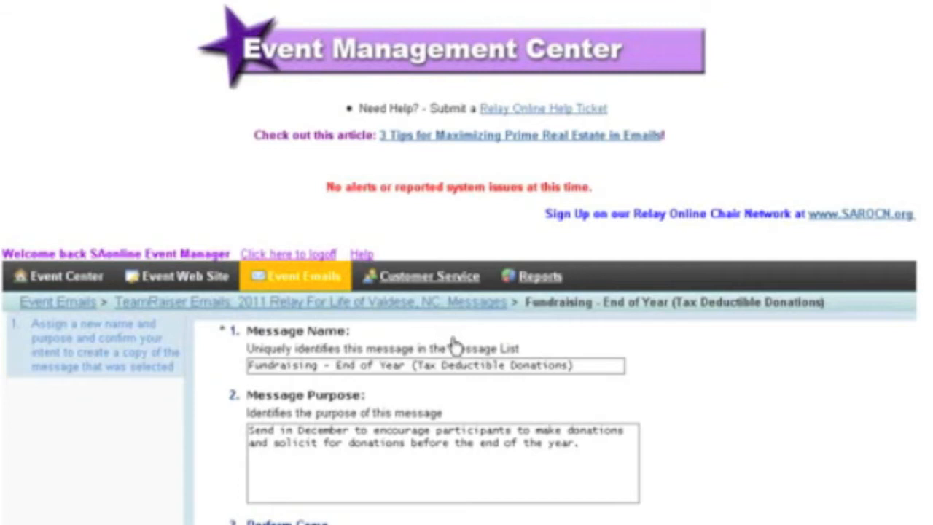
- Add "- Test" to the end of the message name and create the copy
left_click(573, 365)
type("- Test")
scroll(466, 292, "down", 3)
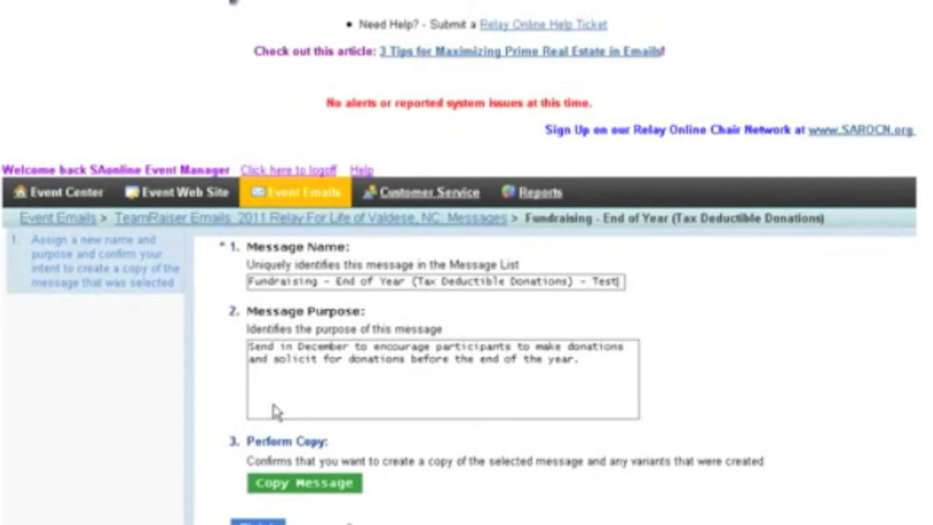
left_click(297, 484)
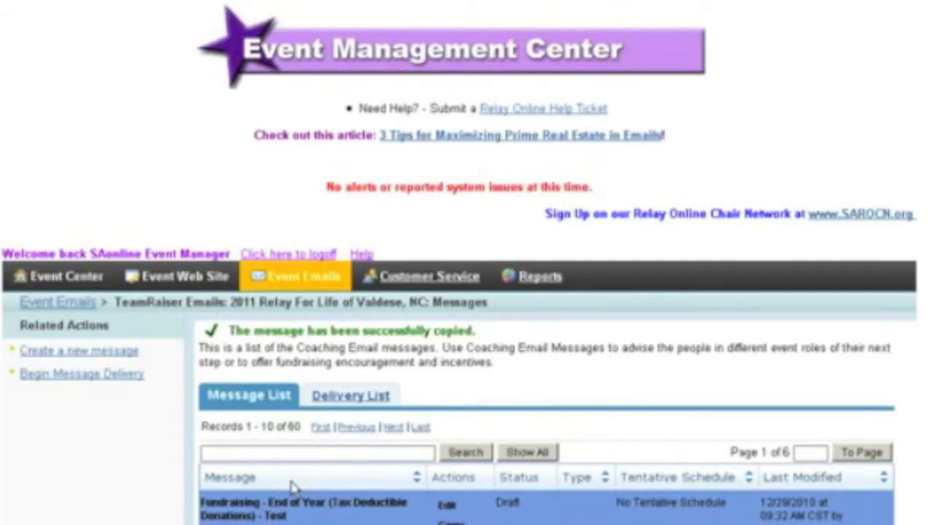
- Open the copied Test message for editing and continue past its message information, keeping duplicate suppression set to Yes
scroll(466, 291, "down", 3)
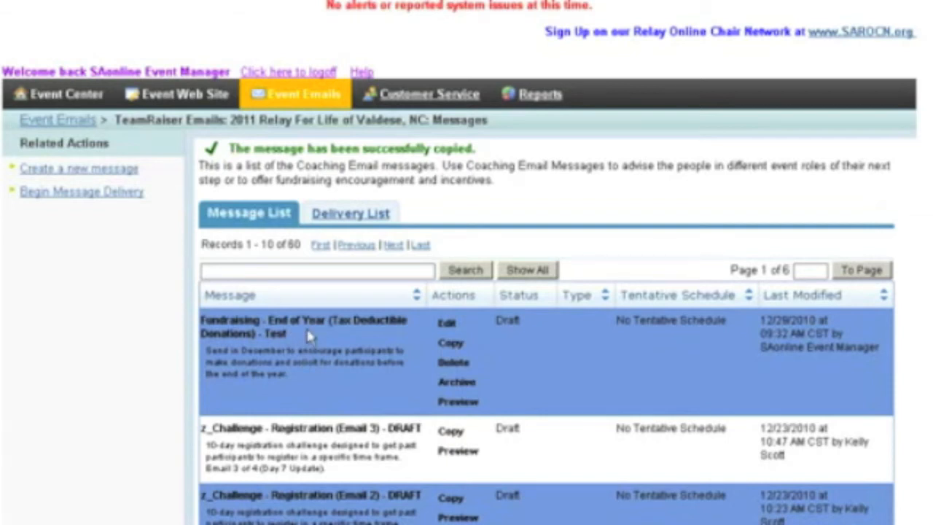
left_click(261, 272)
left_click(448, 326)
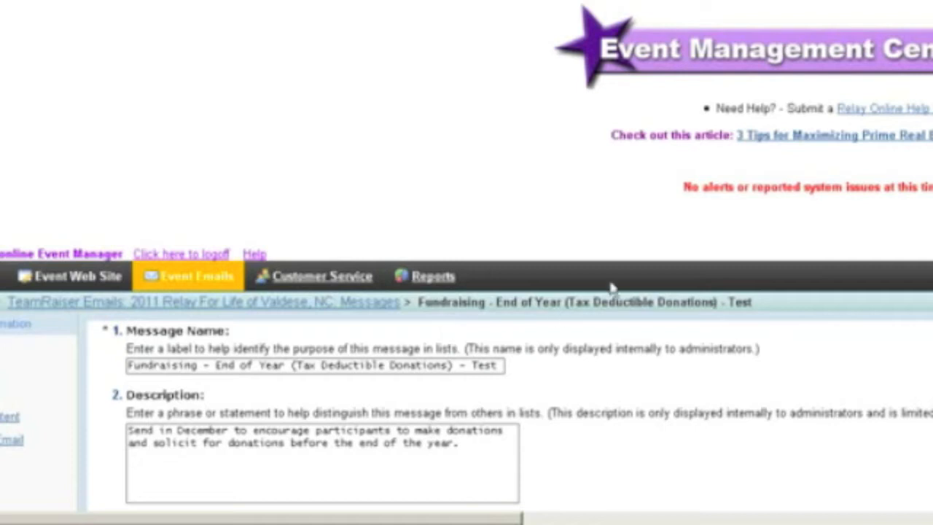
scroll(466, 292, "down", 3)
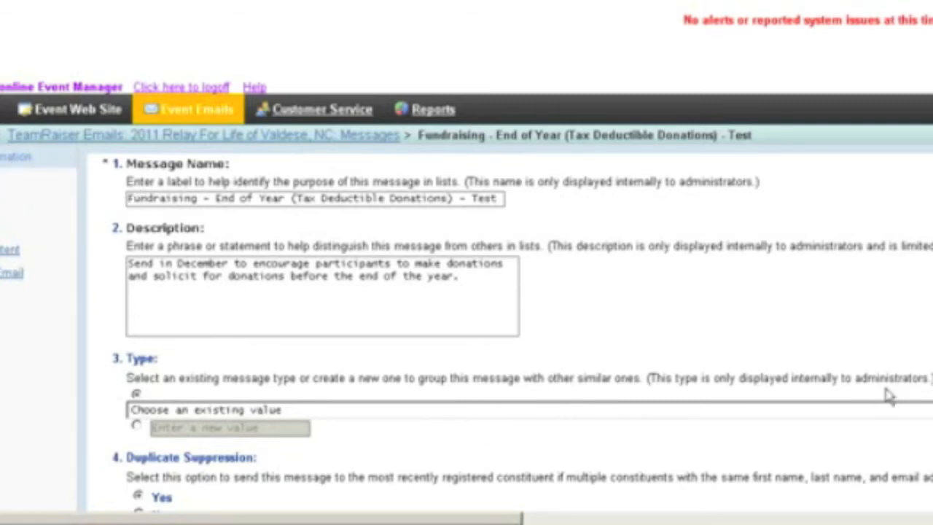
scroll(466, 263, "down", 2)
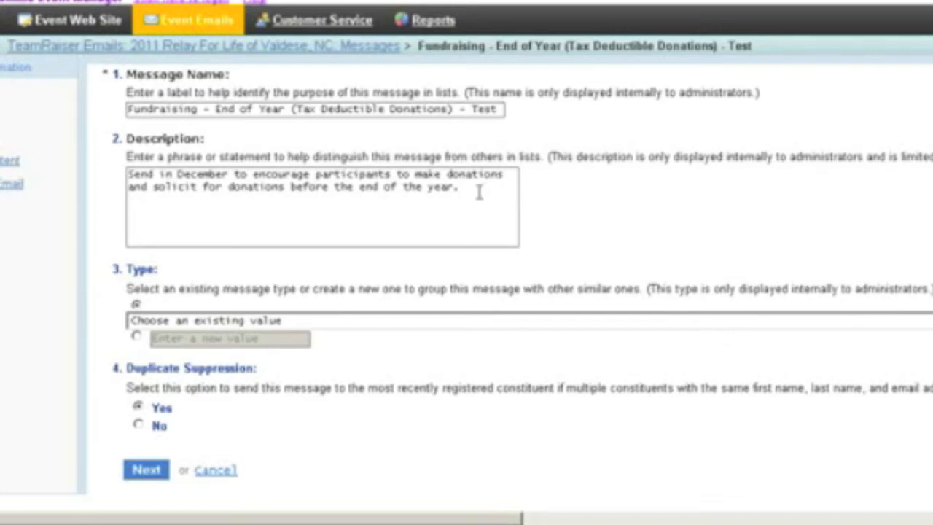
scroll(387, 302, "right", 3)
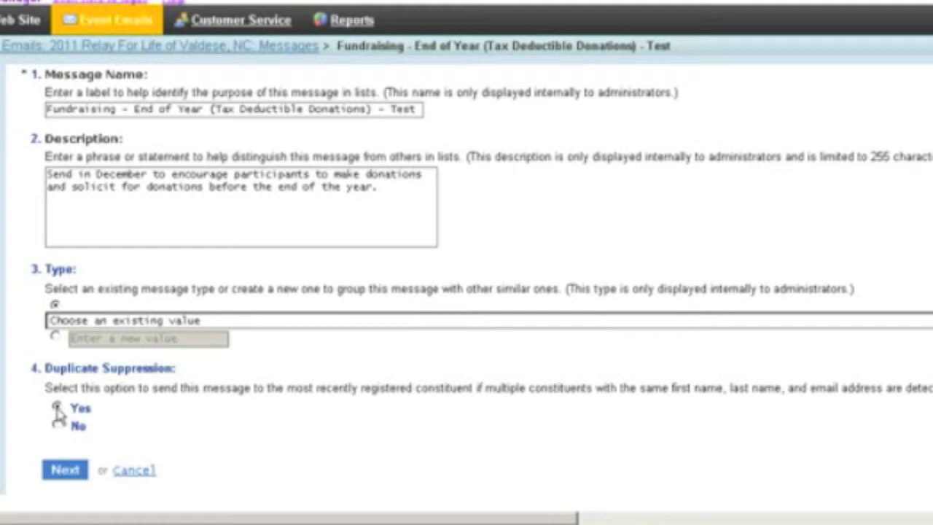
left_click(65, 470)
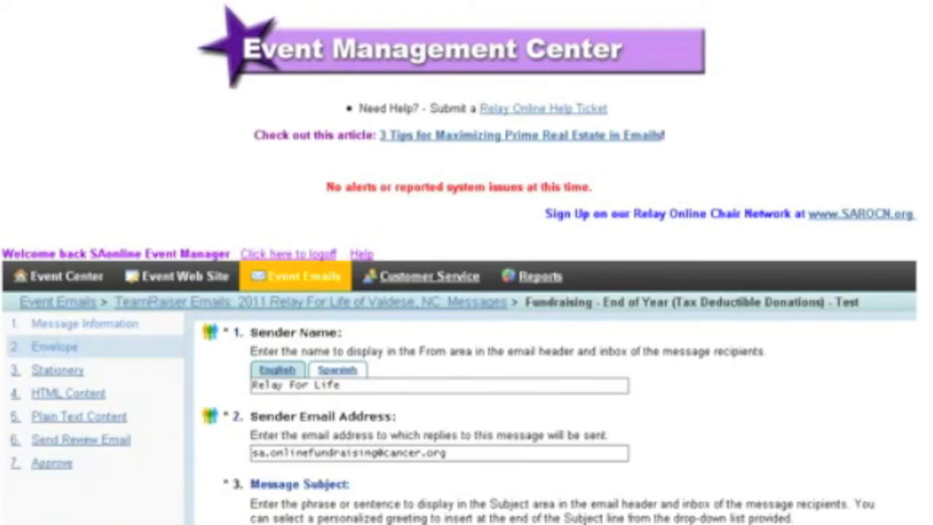
scroll(643, 392, "down", 3)
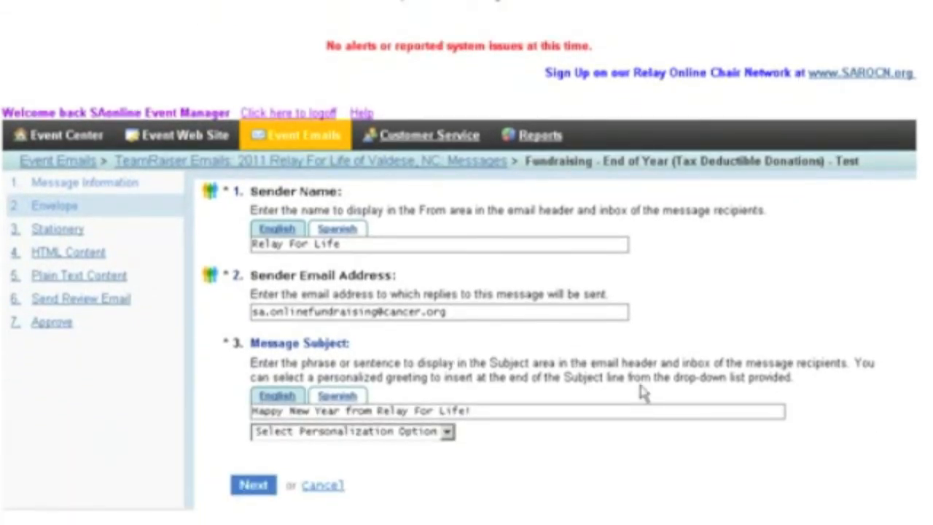
left_click(347, 244)
left_click_drag(348, 244, 244, 243)
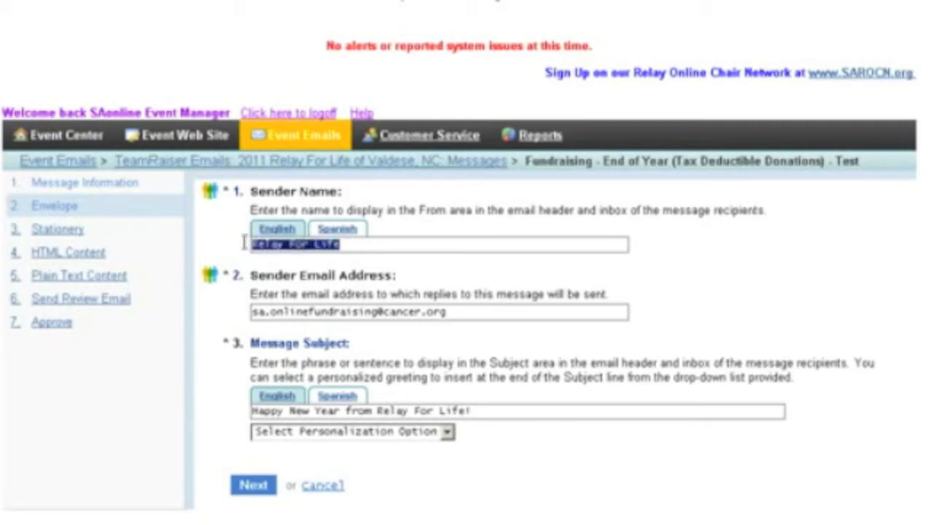
left_click(340, 244)
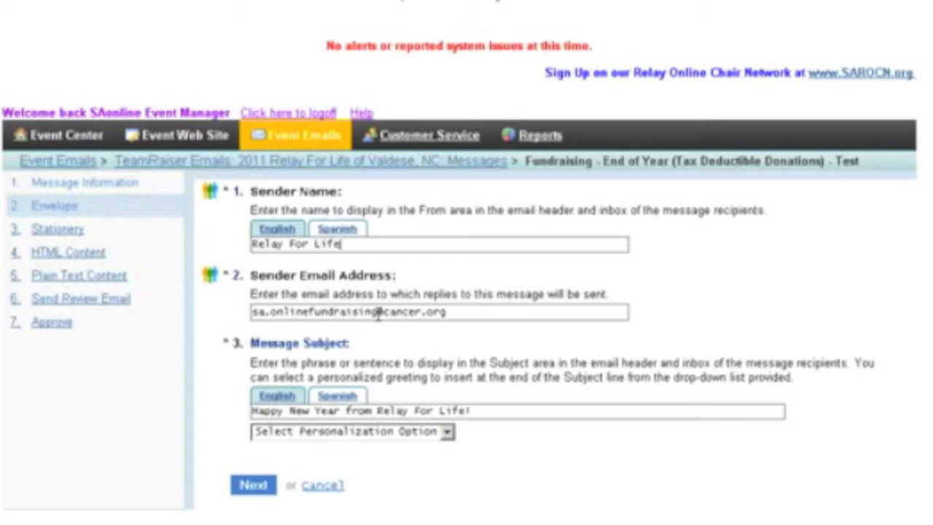
left_click_drag(377, 313, 222, 307)
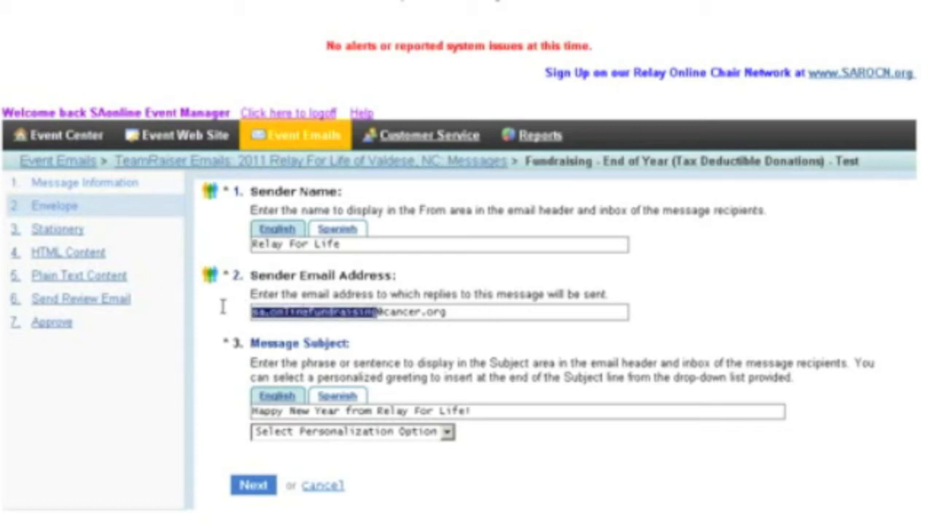
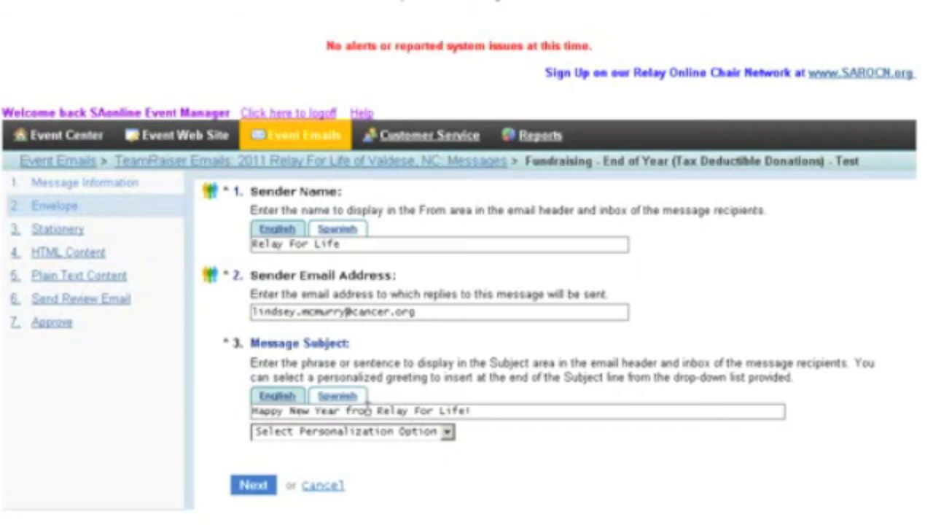
- Add a comma after "Relay For Life" in the subject and insert First Name personalization with "Relayer" as the alternative
left_click(466, 413)
type(", !")
left_click(448, 432)
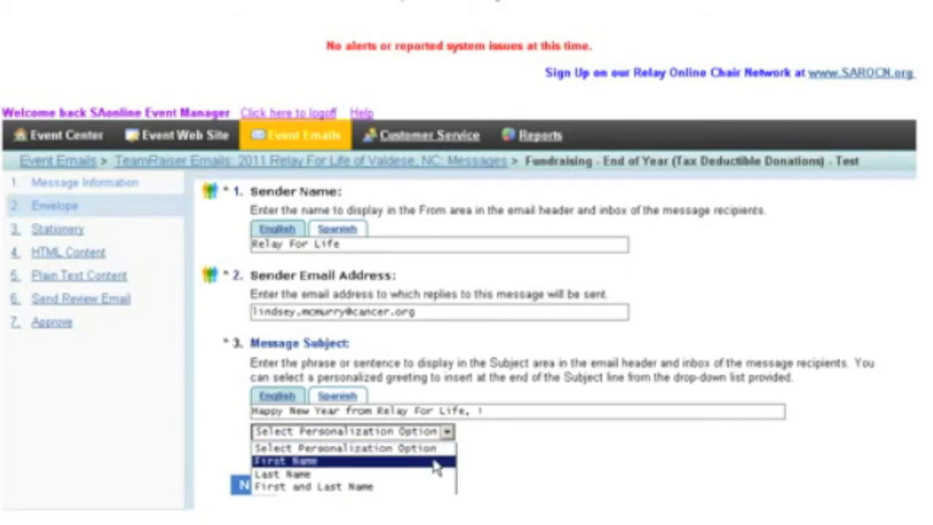
left_click(432, 461)
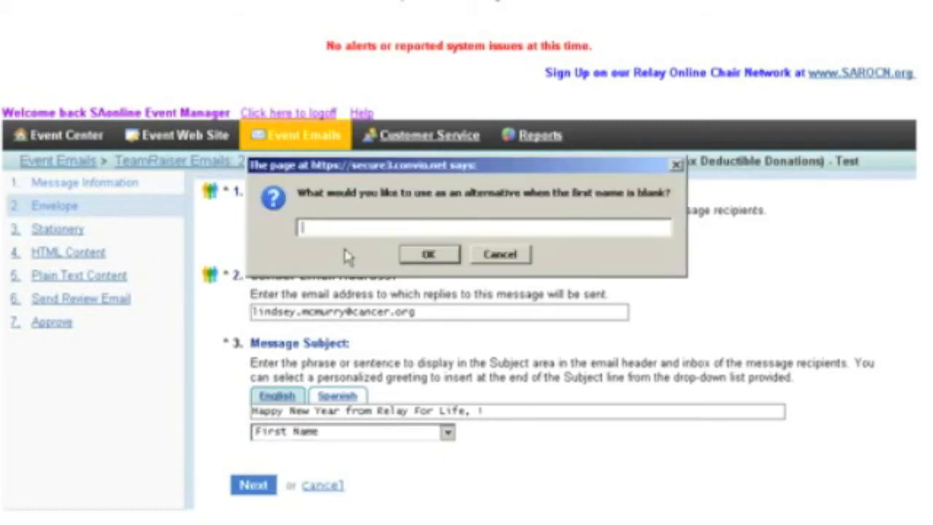
type("Relayer")
left_click(443, 256)
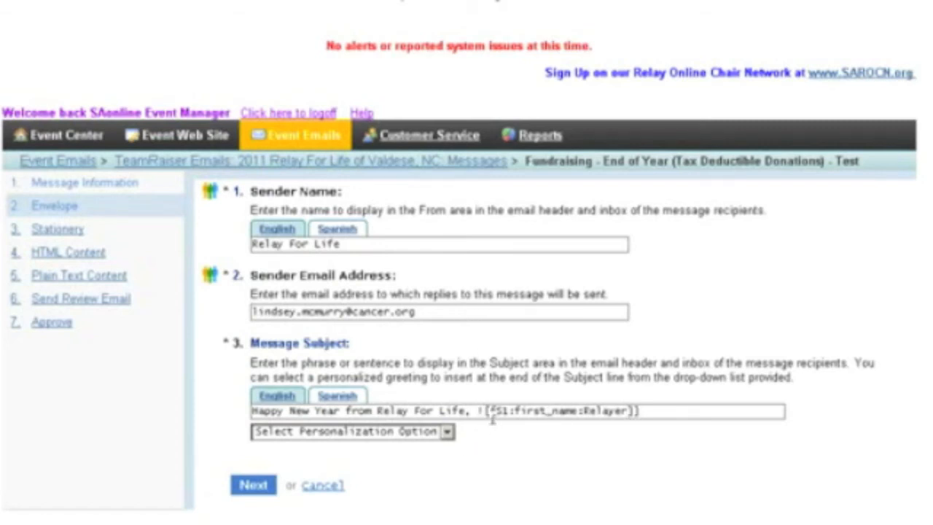
- Move the subject's exclamation mark to after the first-name placeholder and continue to the stationery choice
left_click_drag(485, 412, 479, 411)
key("BackSpace")
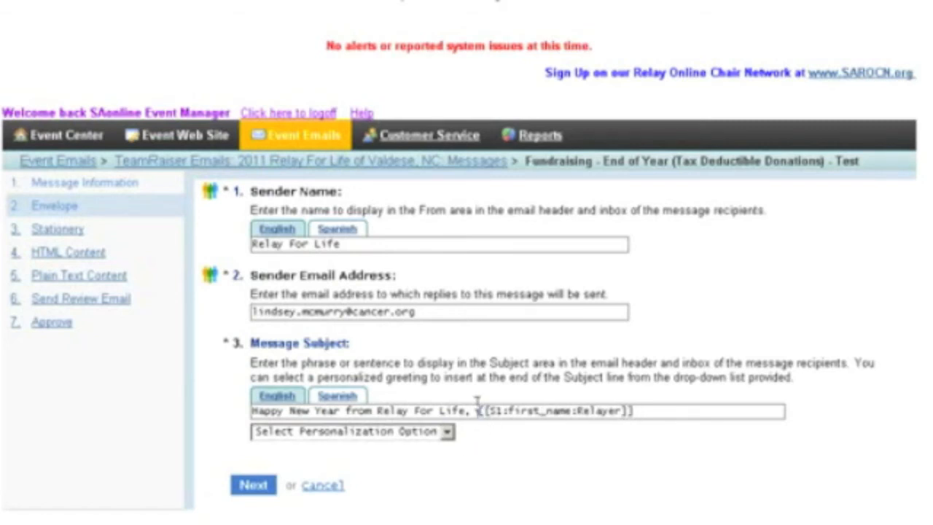
key("BackSpace")
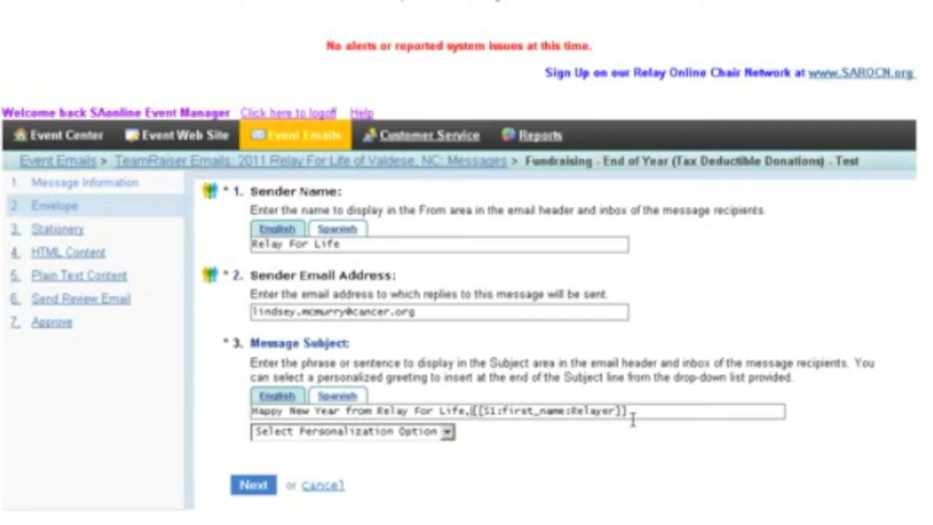
left_click(638, 411)
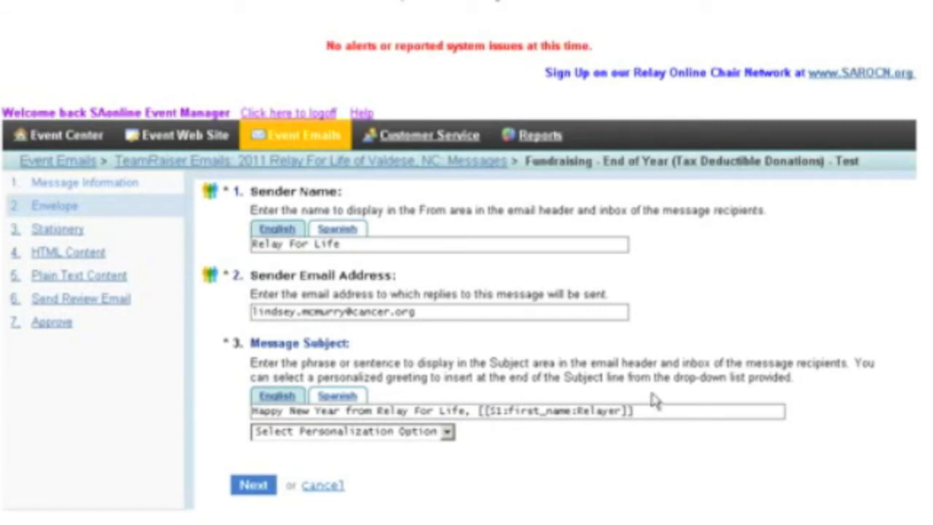
type("!")
key("BackSpace")
type("!")
left_click(255, 486)
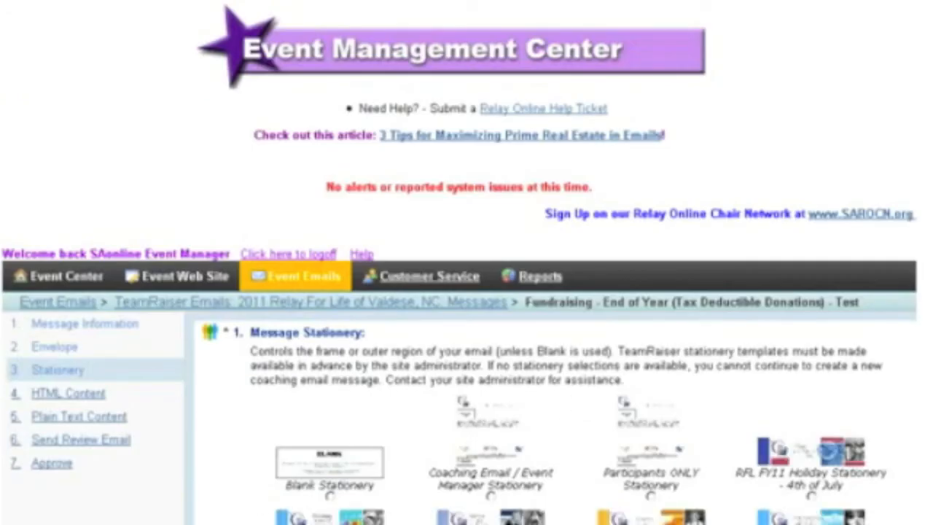
- Keep RFL Stationery as the message stationery and continue to the HTML content
scroll(466, 291, "down", 4)
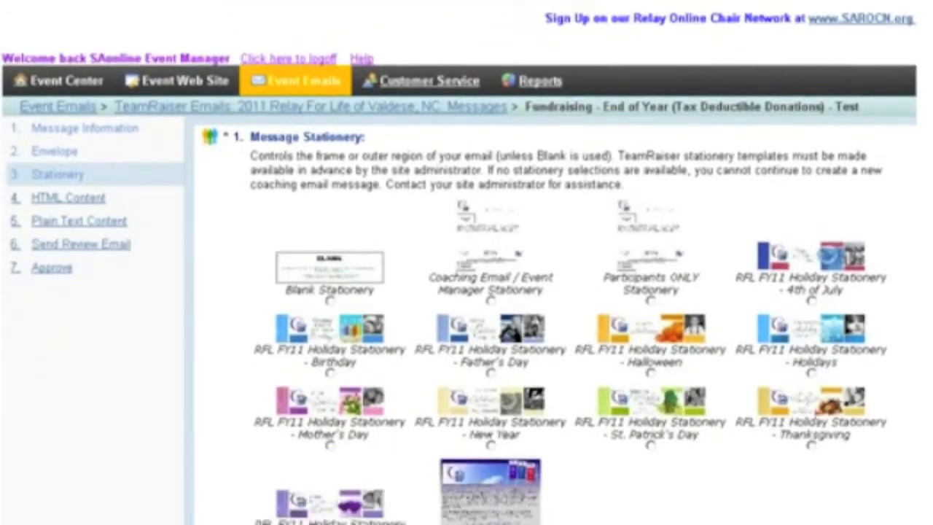
scroll(466, 291, "down", 1)
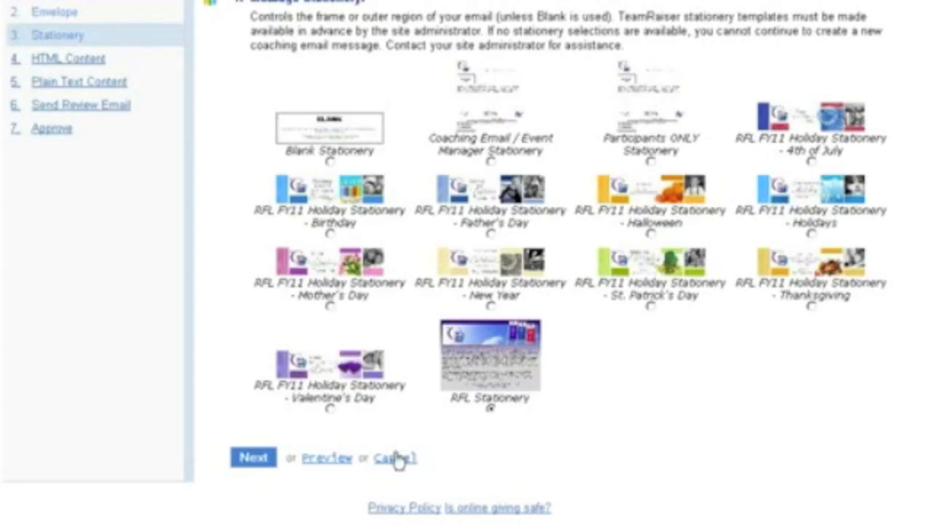
left_click(253, 458)
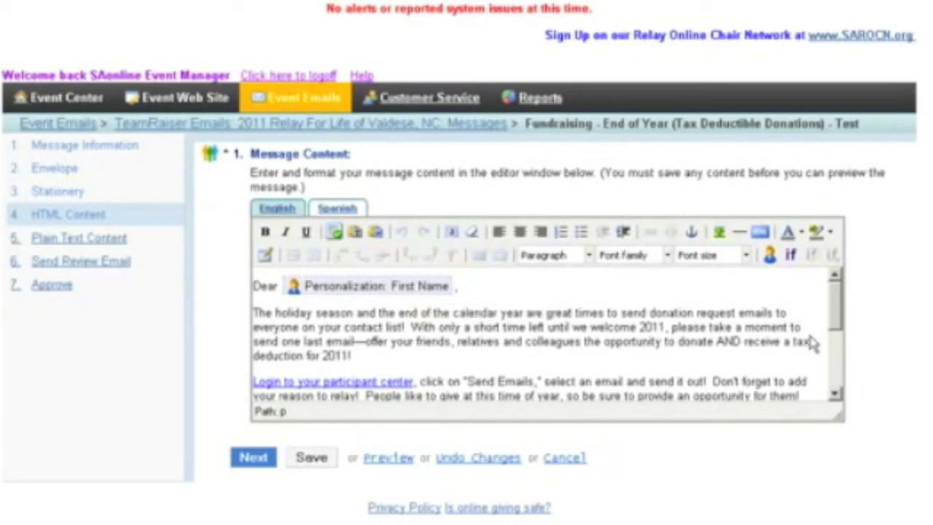
- Replace the highlighted "communityname" placeholder in the signature's web address with "valdese"
scroll(839, 334, "down", 2)
mouse_move(836, 334)
left_mouse_down()
mouse_move(837, 383)
mouse_move(836, 342)
left_mouse_up()
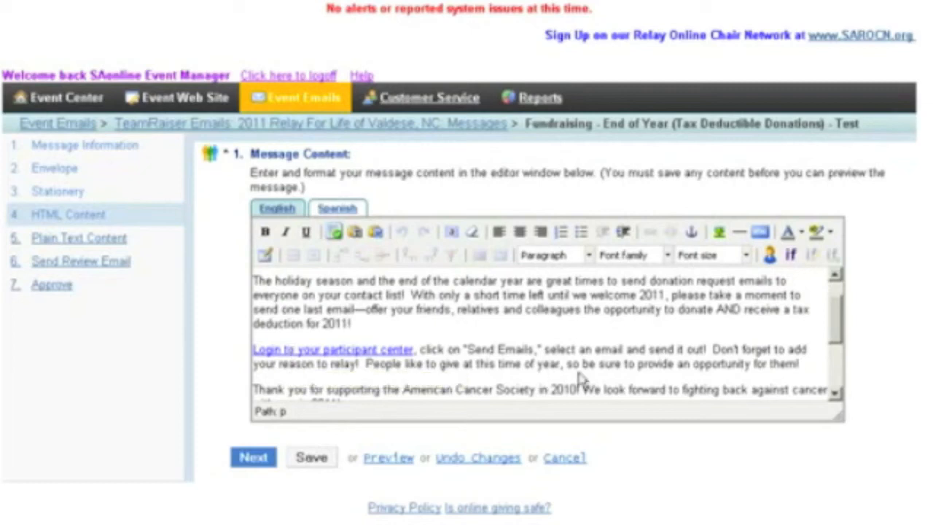
left_click_drag(837, 339, 805, 375)
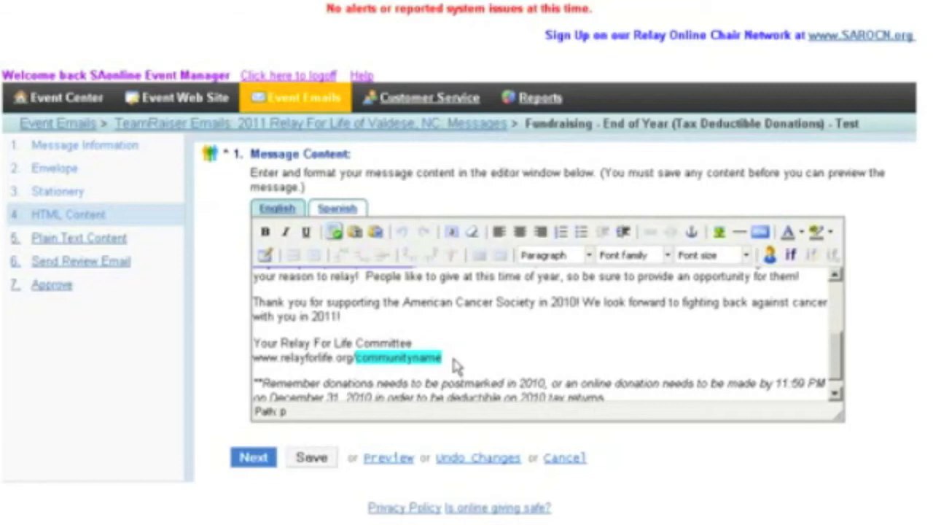
left_click_drag(443, 359, 354, 360)
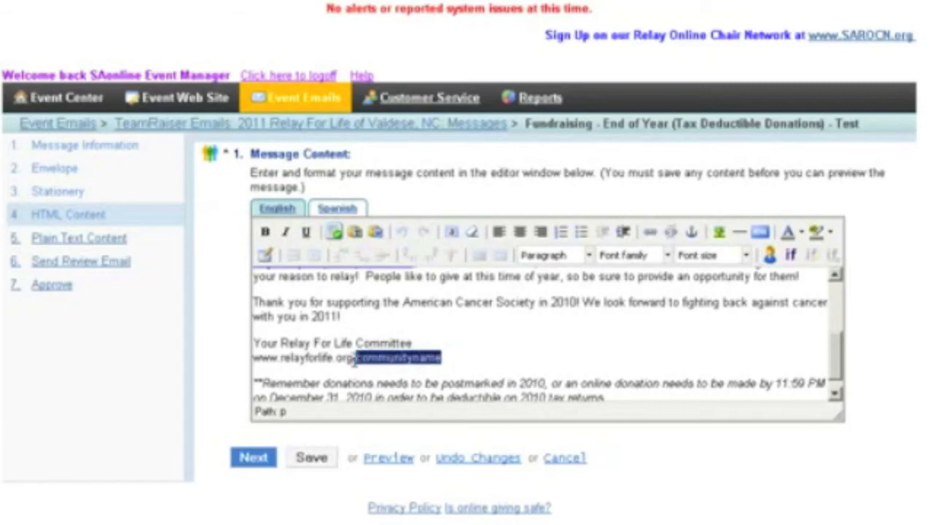
key("Delete")
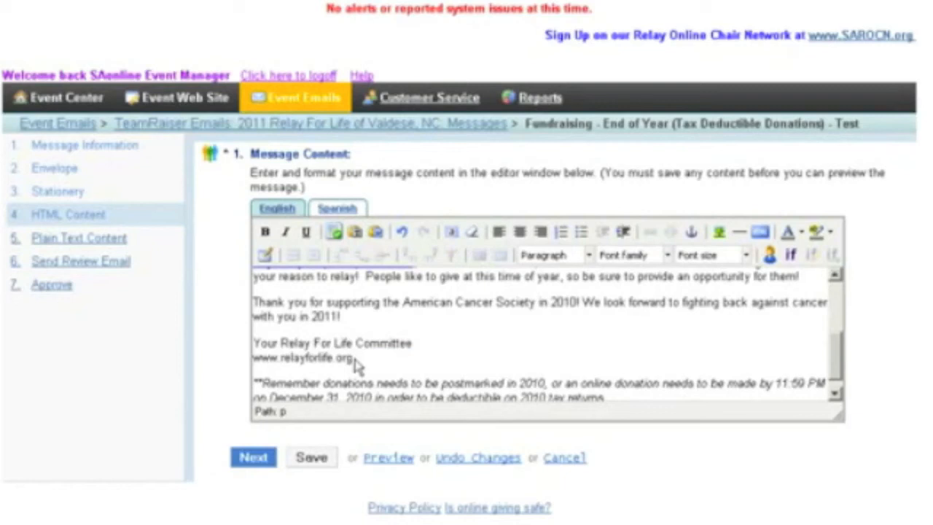
type("valdese")
- Insert a new paragraph "Event Information would go here!" between the greeting and the holiday season paragraph
left_click(835, 389)
left_click_drag(836, 389, 835, 318)
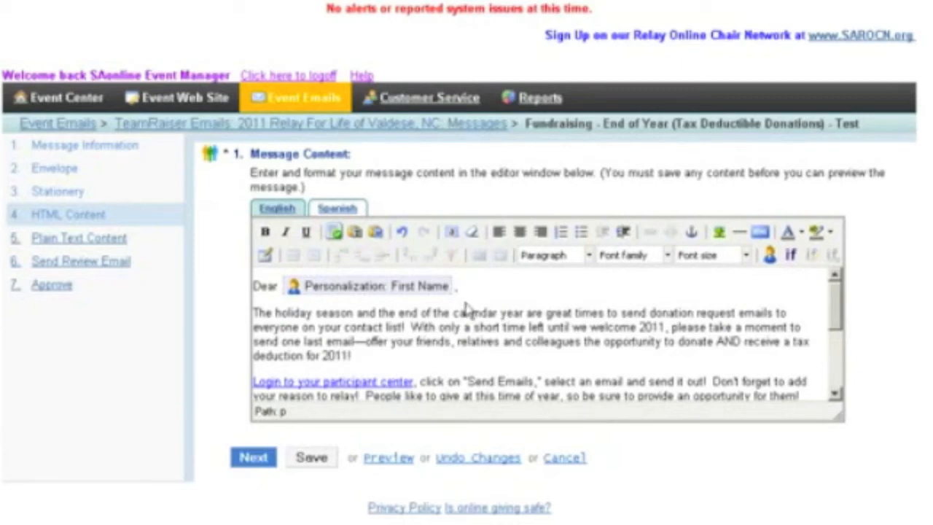
left_click(254, 312)
key("Return")
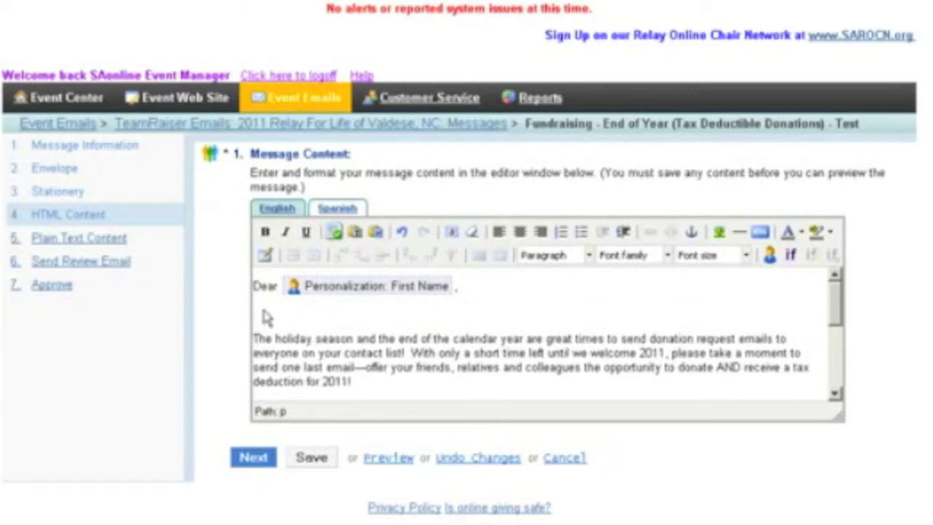
type("Event Information")
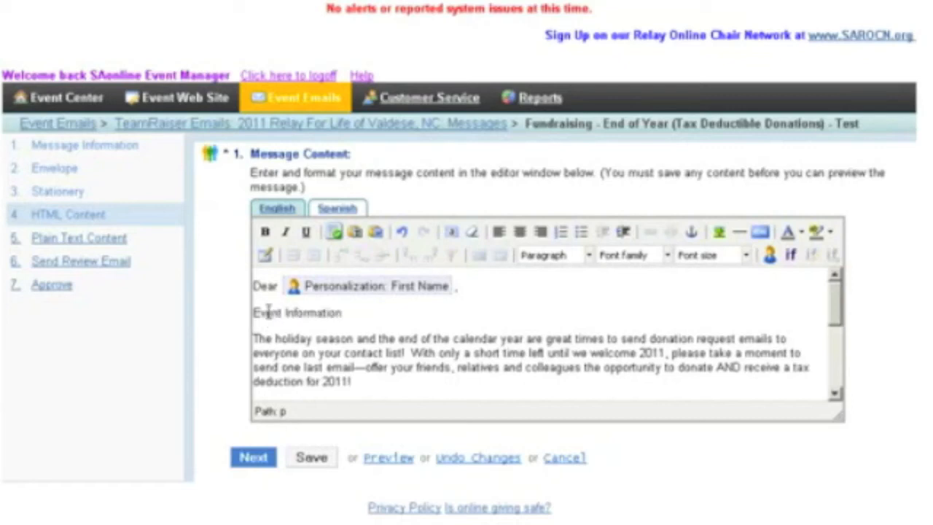
type(" would go here!")
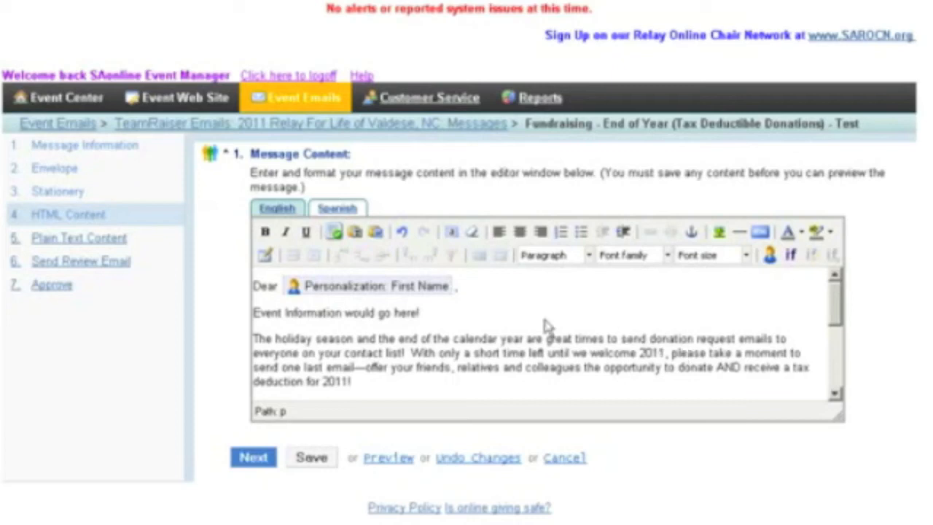
- Save the HTML content, continue to the plain text content and convert the updated message to plain text
left_click(309, 463)
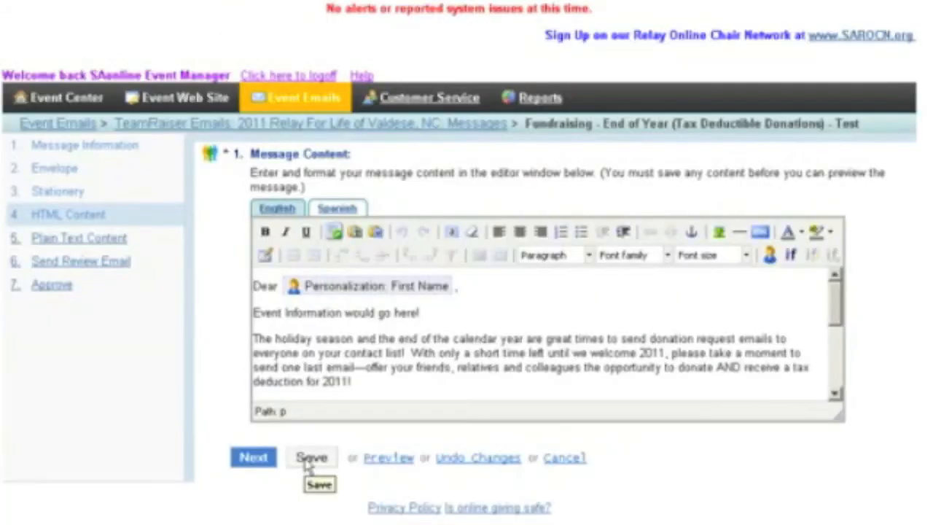
left_click(259, 458)
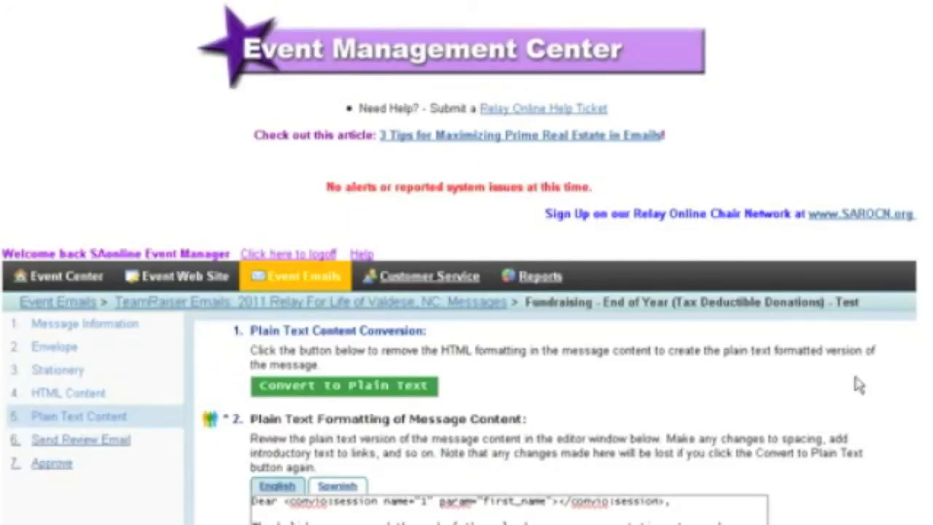
scroll(834, 285, "down", 5)
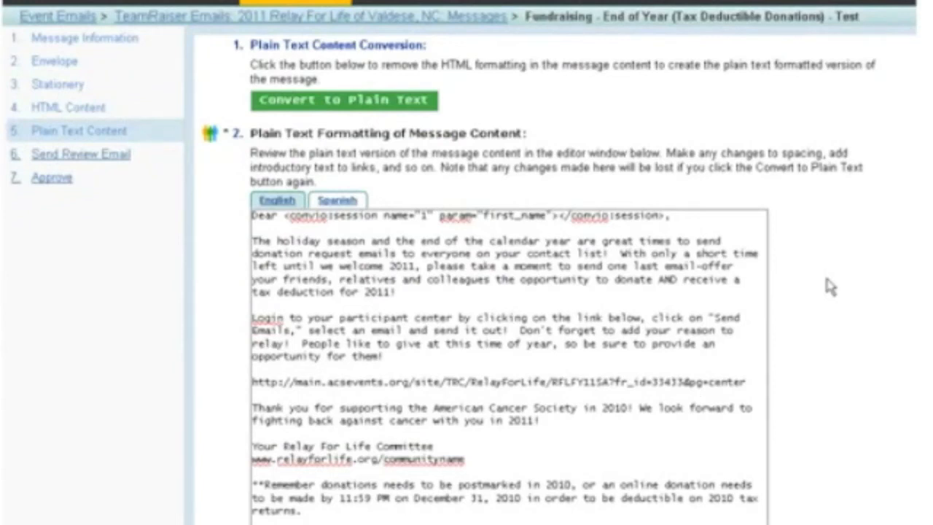
left_click(374, 102)
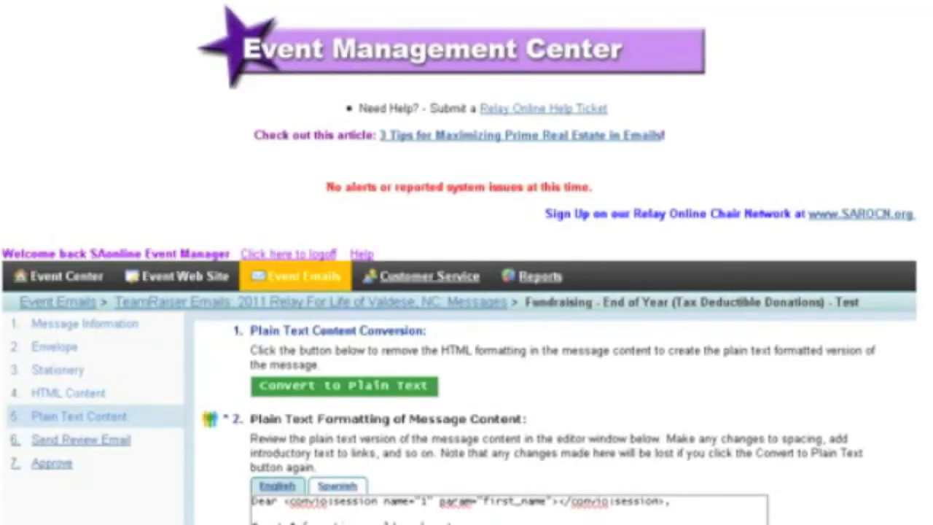
- Check the plain text's first-name code and participant center link, save it and continue to the review email
scroll(466, 291, "down", 4)
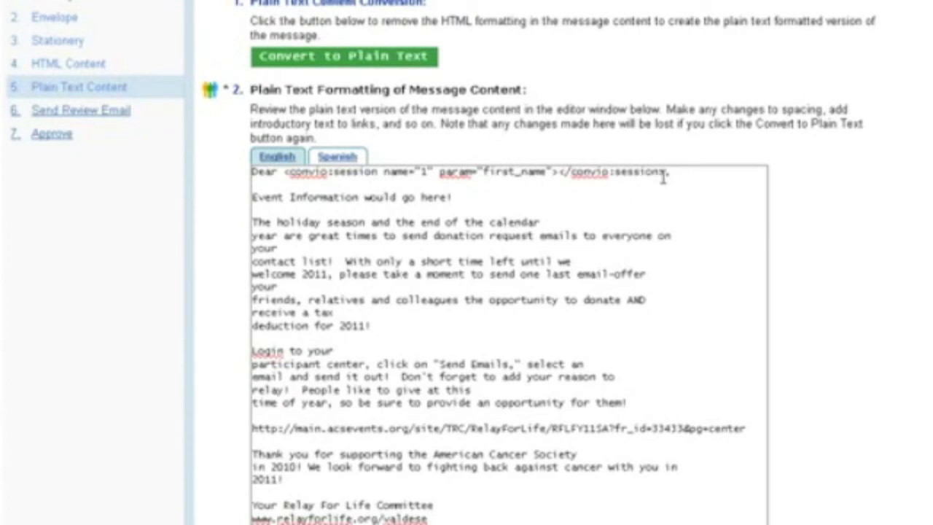
double_click(286, 171)
scroll(467, 263, "down", 4)
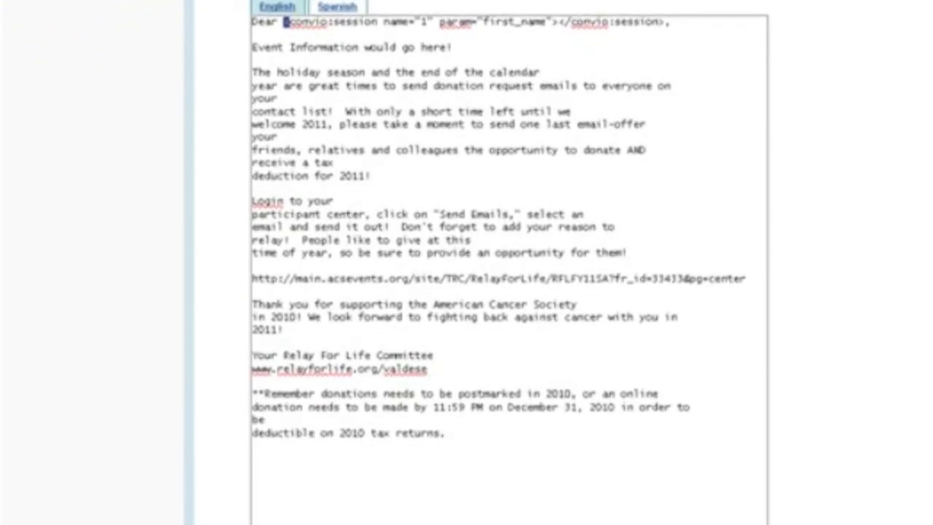
left_click_drag(749, 279, 252, 279)
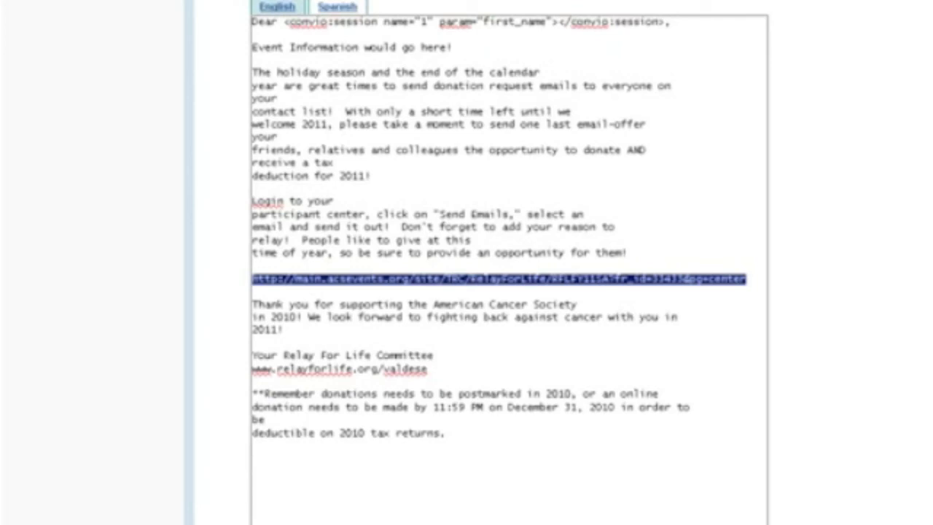
scroll(510, 263, "down", 3)
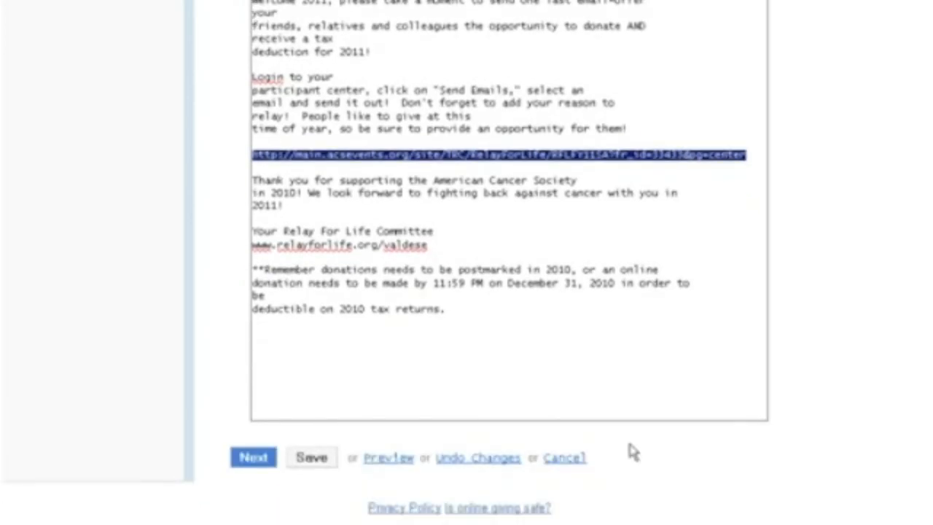
left_click(319, 465)
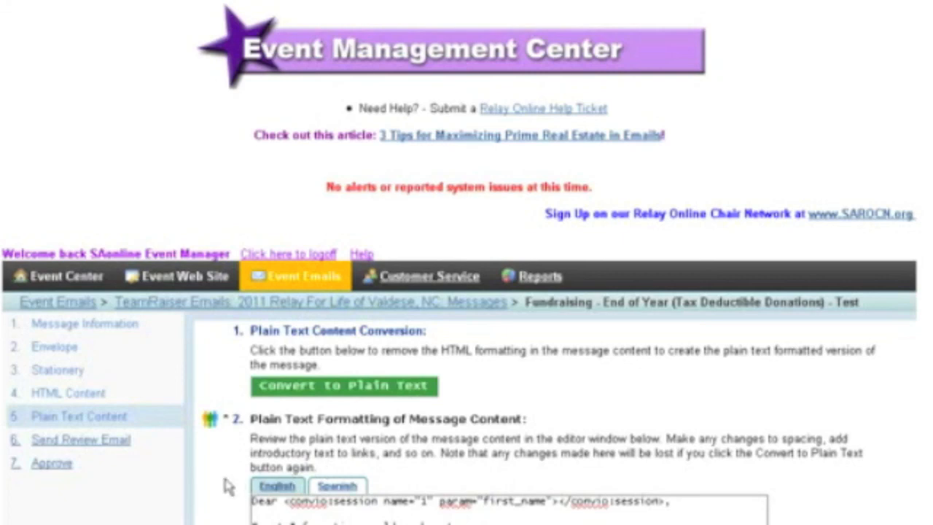
scroll(228, 487, "down", 3)
scroll(228, 487, "down", 8)
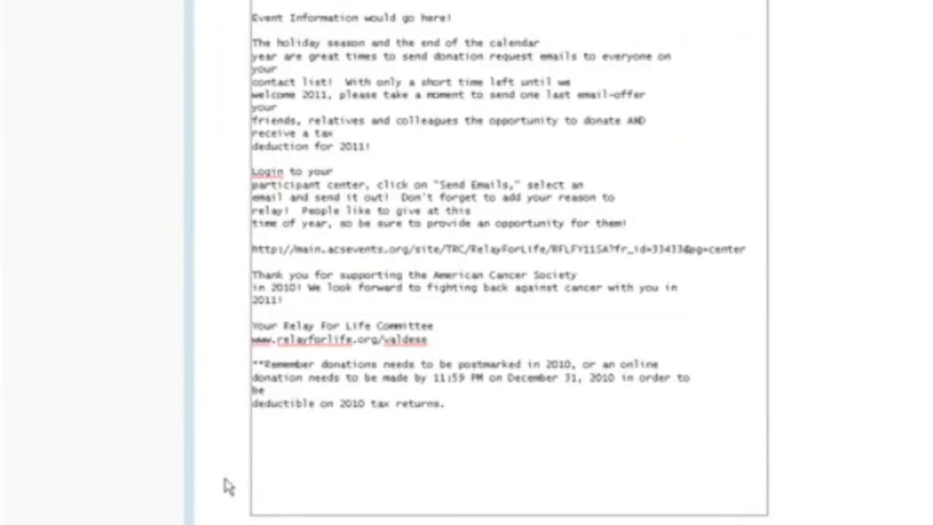
scroll(228, 487, "down", 2)
left_click(254, 457)
- Replace the listed test addresses with the reviewer's e-mail address and send the tests, including the plain text format
left_click_drag(385, 436, 240, 414)
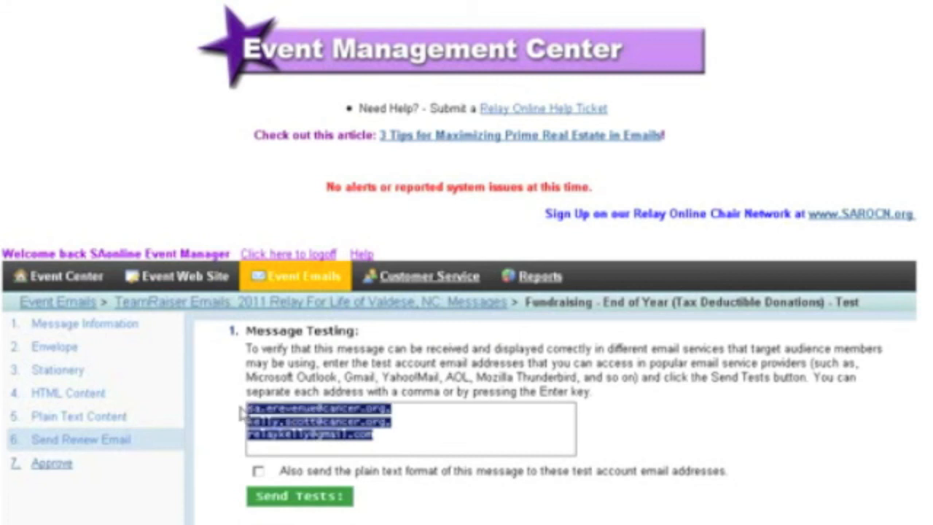
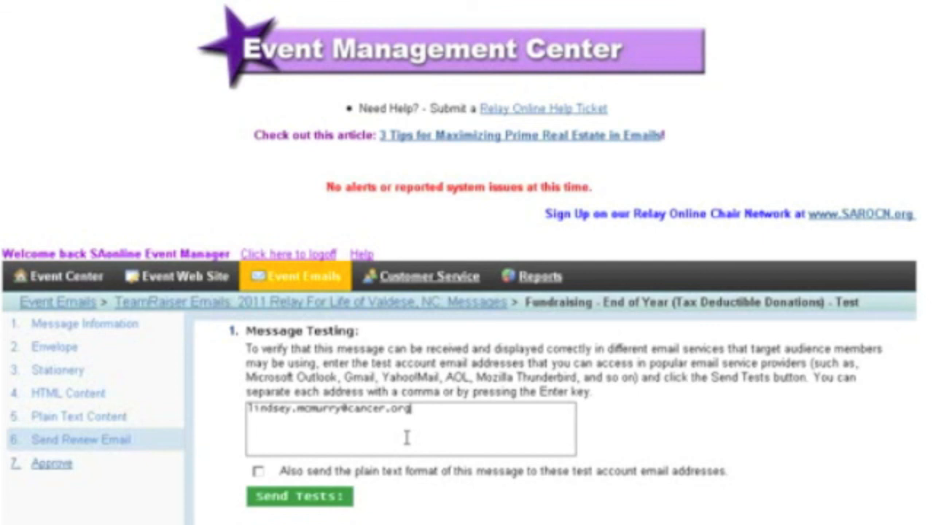
left_click(258, 471)
left_click(277, 503)
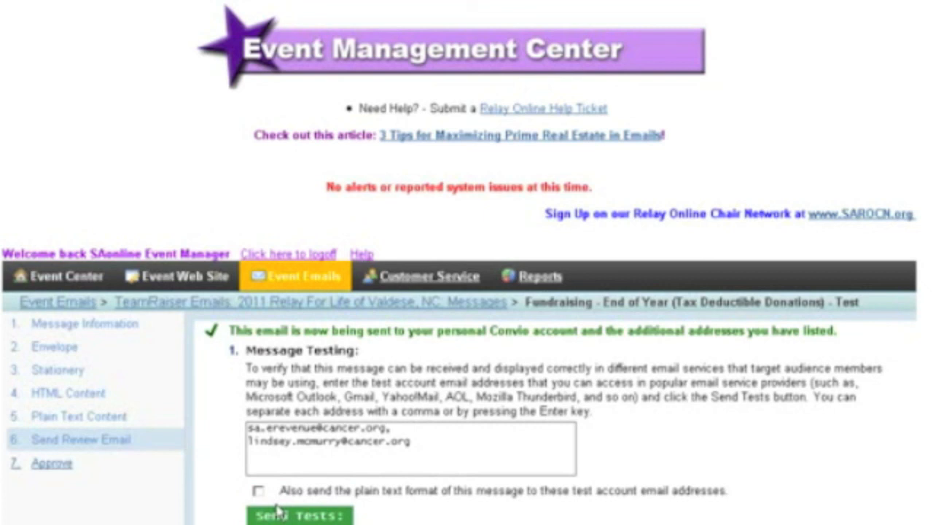
- Continue to message approval, approve the End of Year message and finish to return to the message list
scroll(467, 291, "down", 2)
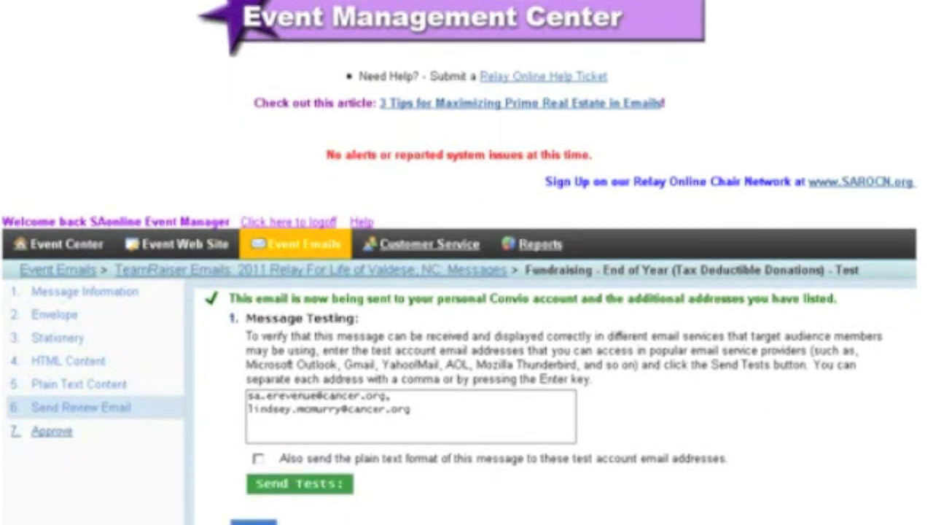
scroll(801, 483, "down", 2)
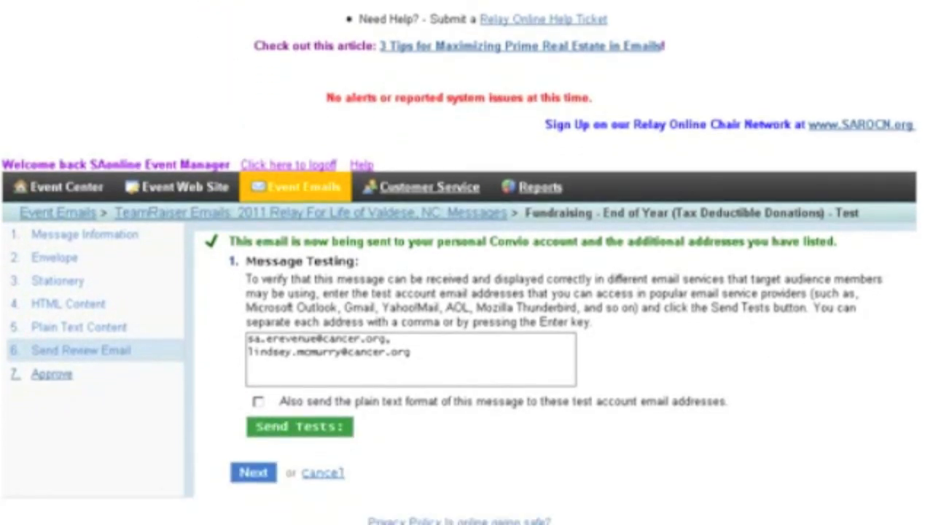
left_click(255, 473)
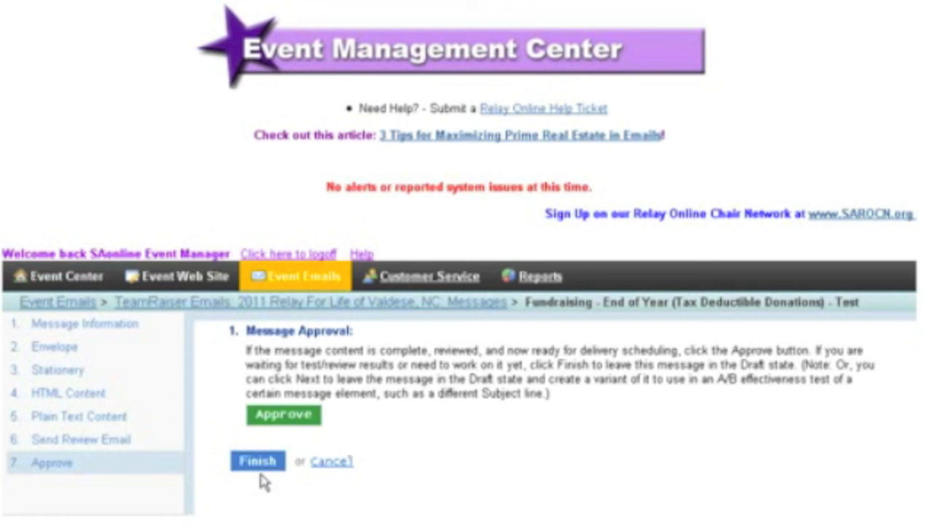
left_click(285, 415)
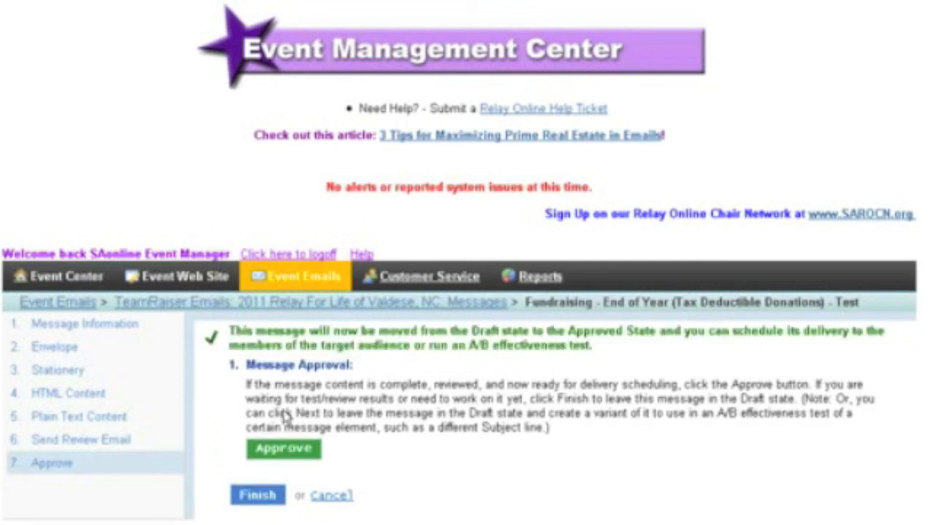
left_click(259, 497)
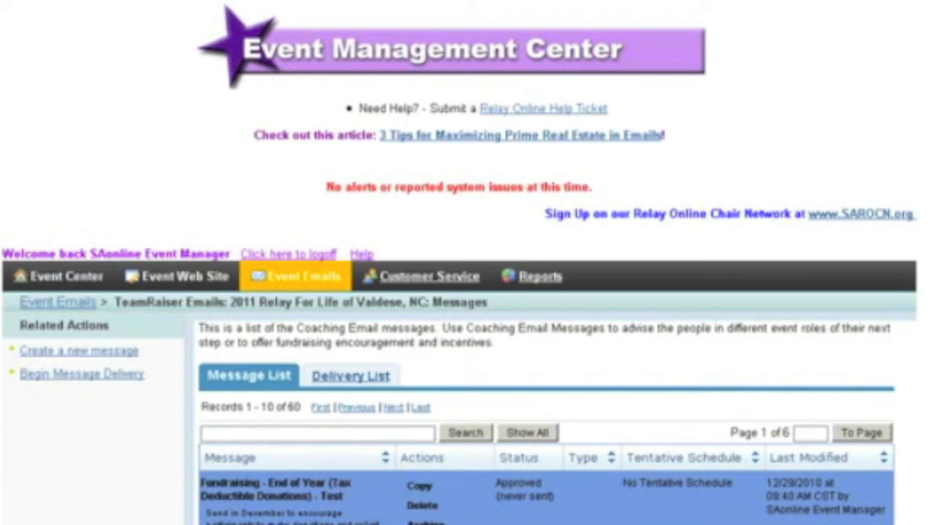
scroll(467, 291, "down", 3)
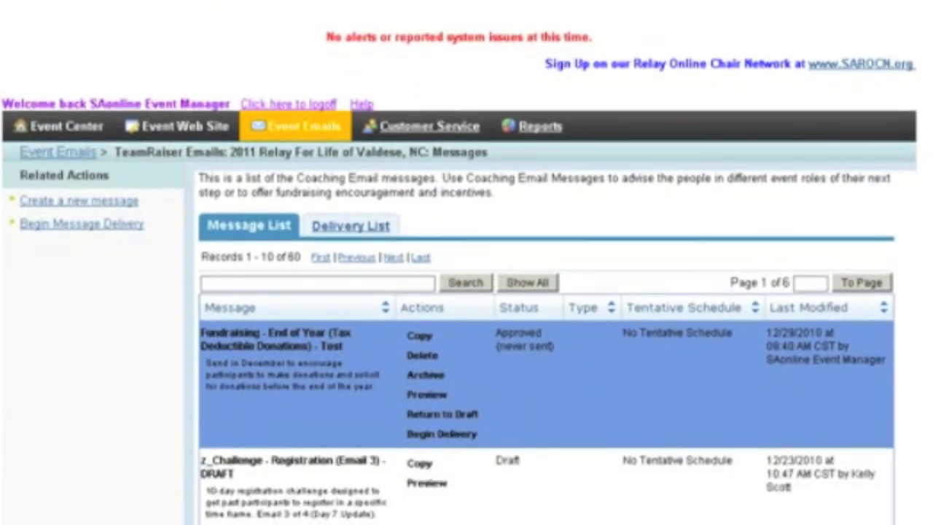